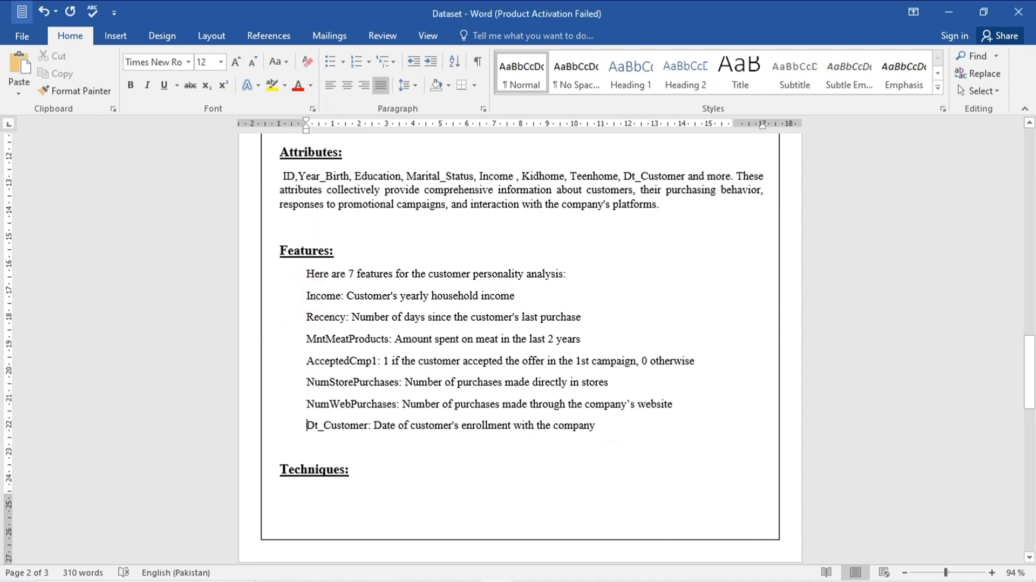
Apply solid round bullets to the seven feature lines from Income to Dt_Customer
{"action": "left_click_drag", "start_coordinate": [306, 295], "coordinate": [596, 426]}
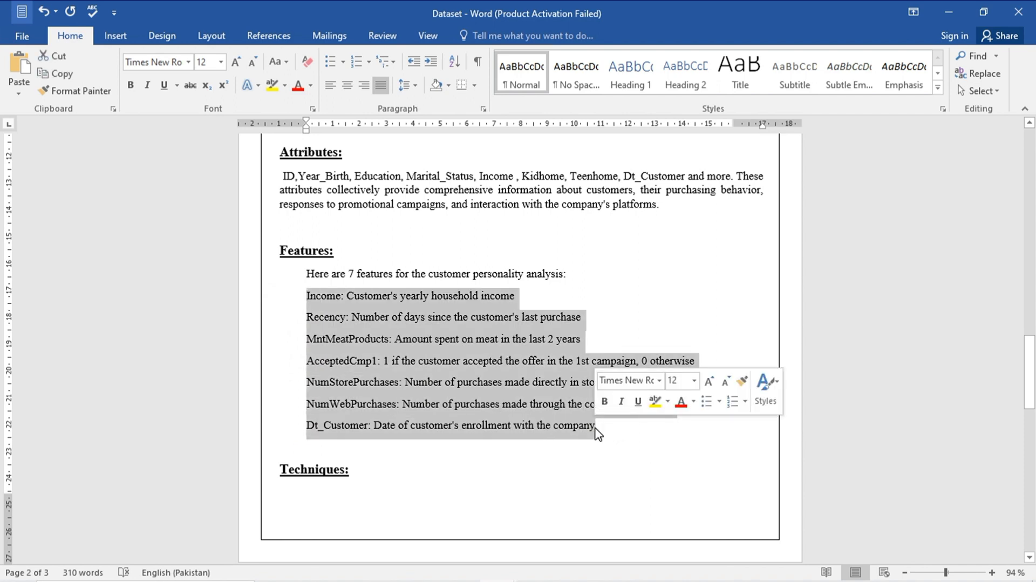
{"action": "left_click", "coordinate": [344, 62]}
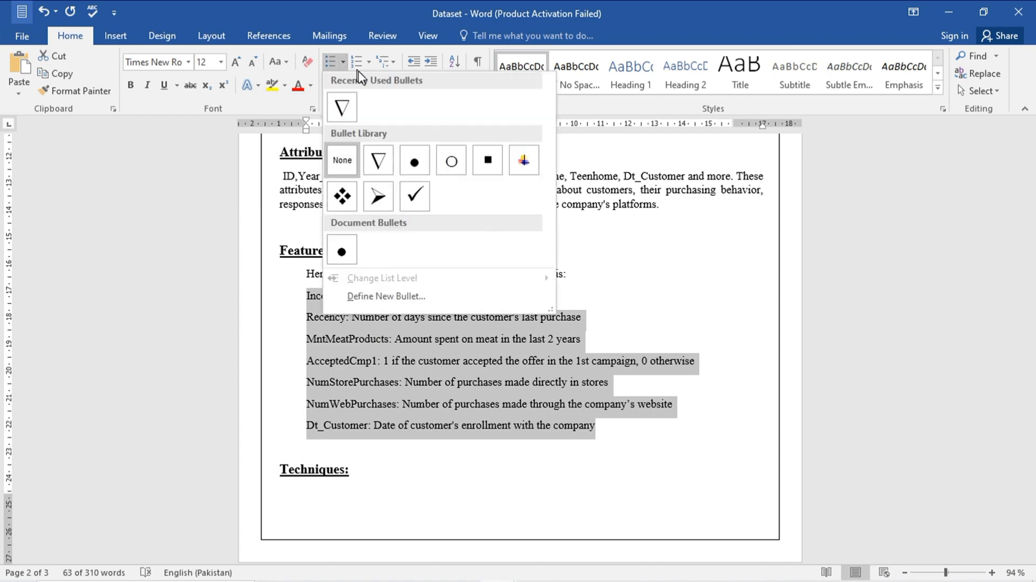
{"action": "left_click", "coordinate": [414, 160]}
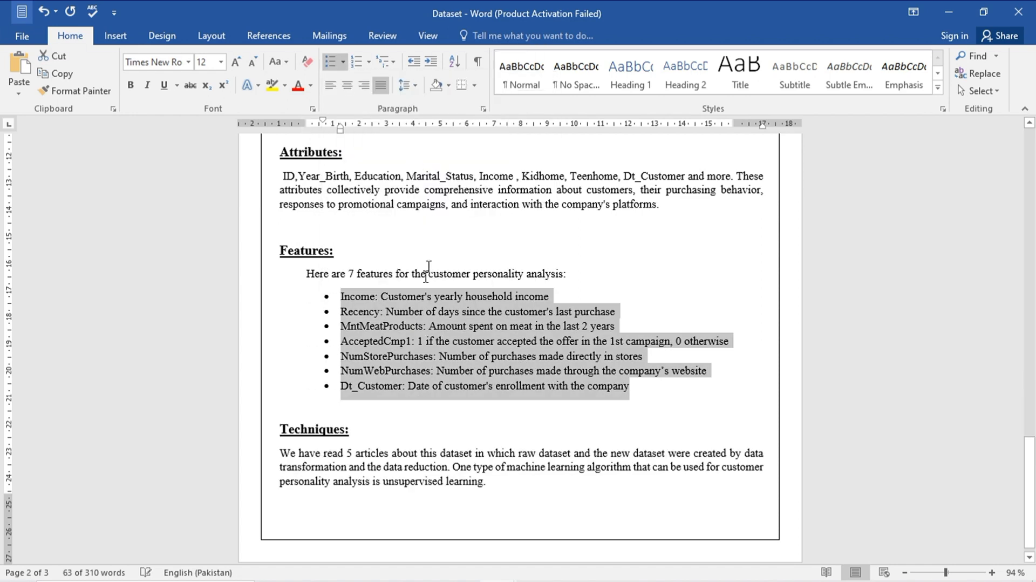
{"action": "left_click", "coordinate": [435, 249]}
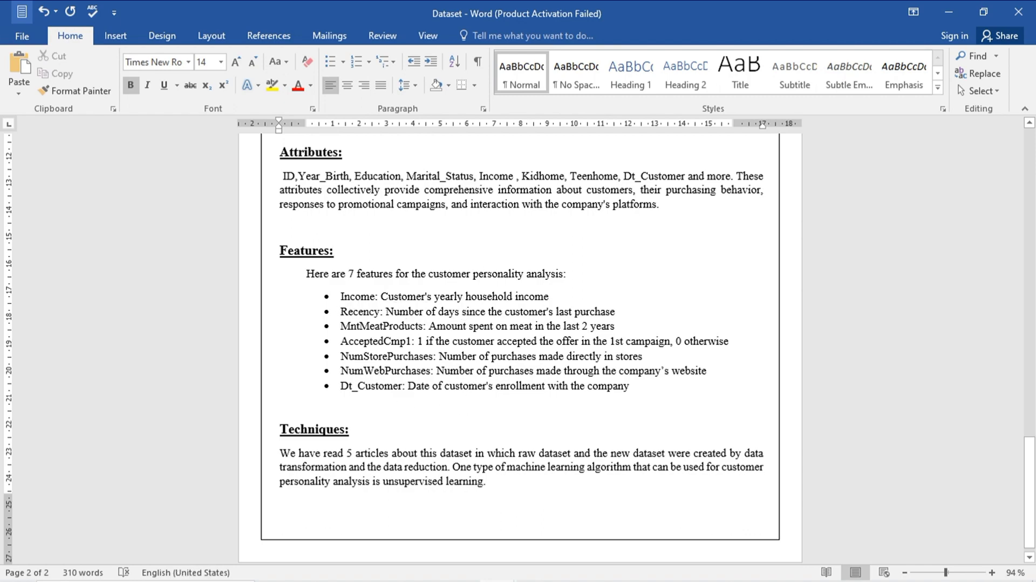
Change the feature list's bullets to the four-diamond style and remove the bullets from all seven lines
{"action": "scroll", "coordinate": [417, 382], "scroll_direction": "up", "scroll_amount": 5}
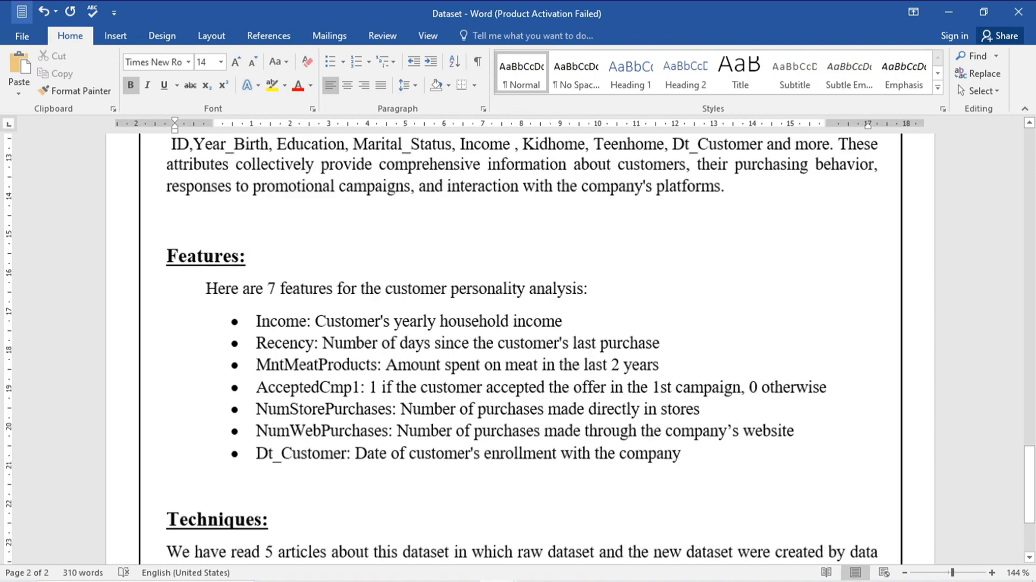
{"action": "scroll", "coordinate": [308, 296], "scroll_direction": "up", "scroll_amount": 1}
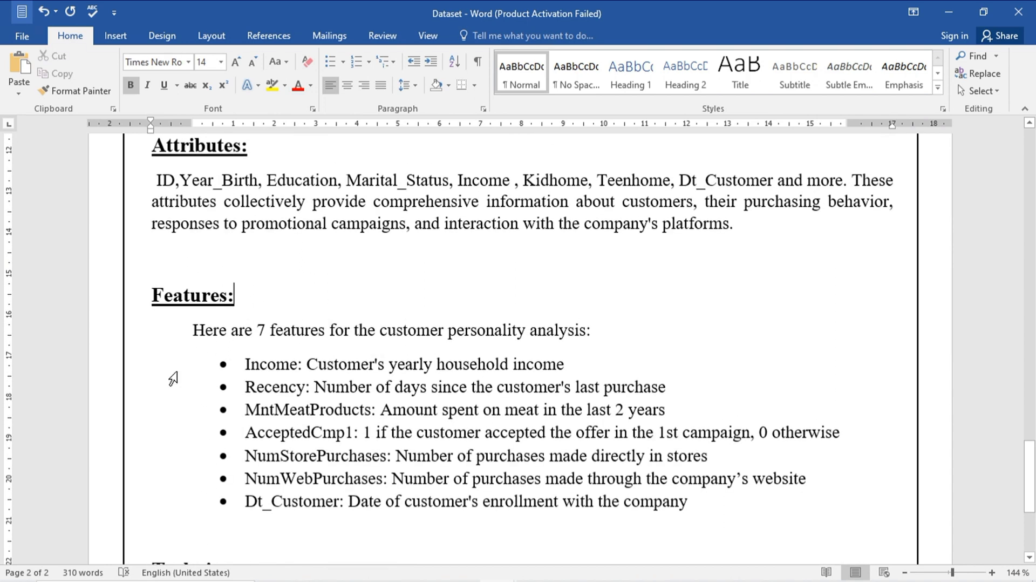
{"action": "left_click_drag", "start_coordinate": [172, 378], "coordinate": [159, 501]}
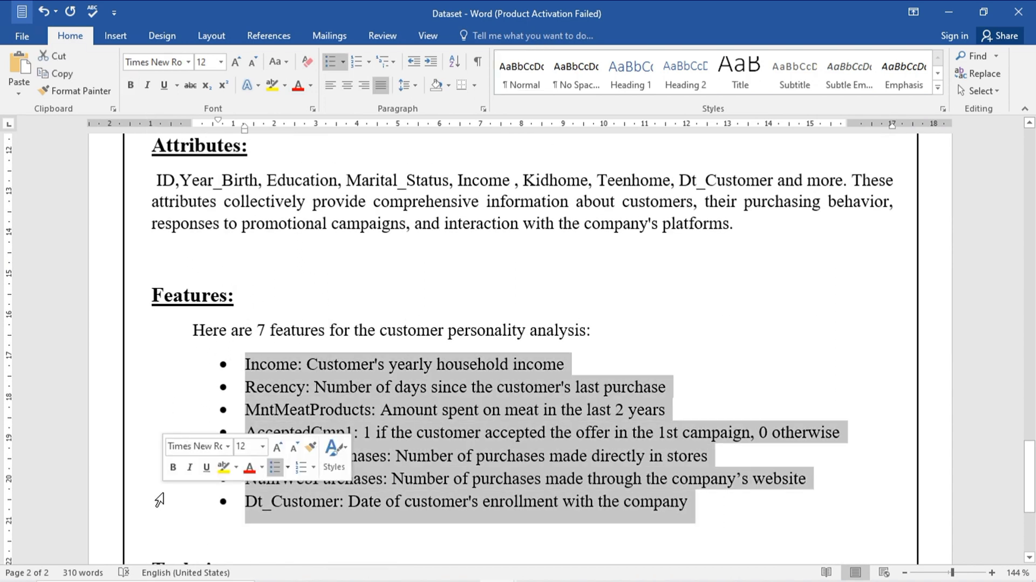
{"action": "left_click", "coordinate": [343, 62]}
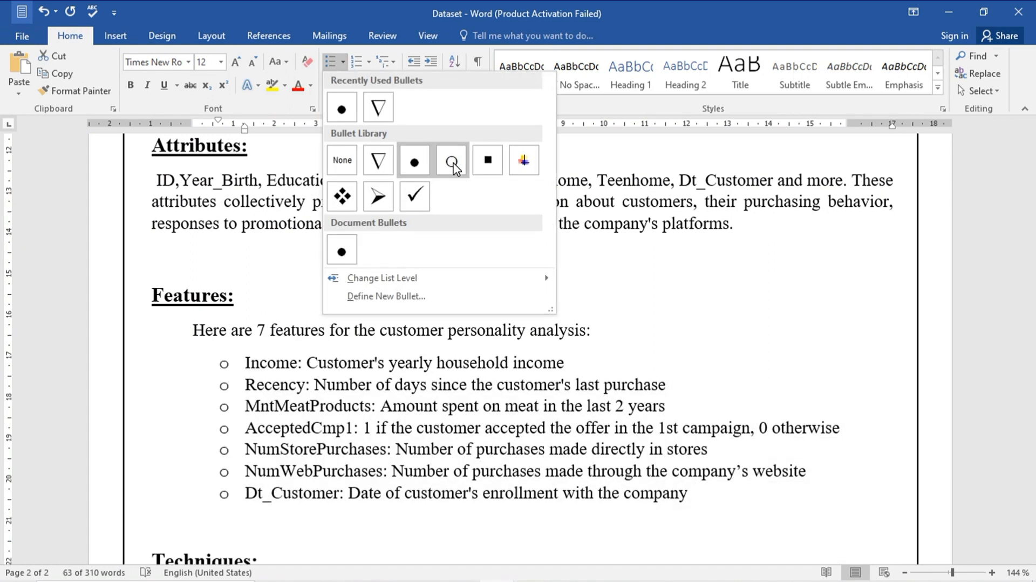
{"action": "left_click", "coordinate": [344, 200]}
{"action": "left_click", "coordinate": [343, 61]}
{"action": "left_click", "coordinate": [342, 160]}
{"action": "left_click", "coordinate": [600, 366]}
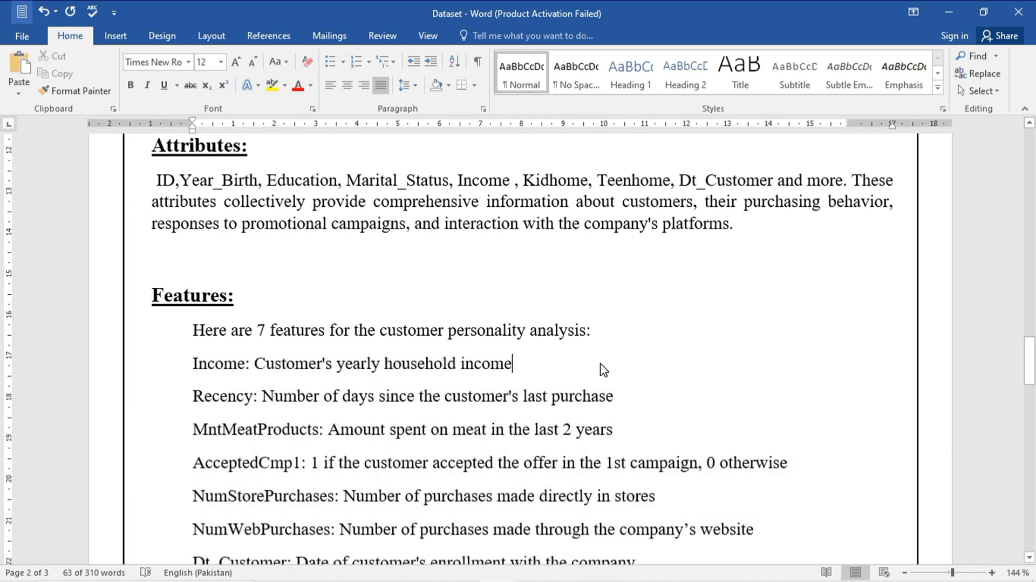
Define a new bullet from the Wingdings shadowed square, character code 113, and apply it to the seven feature lines
{"action": "scroll", "coordinate": [170, 261], "scroll_direction": "down", "scroll_amount": 3}
{"action": "left_click_drag", "start_coordinate": [170, 261], "coordinate": [173, 454]}
{"action": "left_click", "coordinate": [344, 62]}
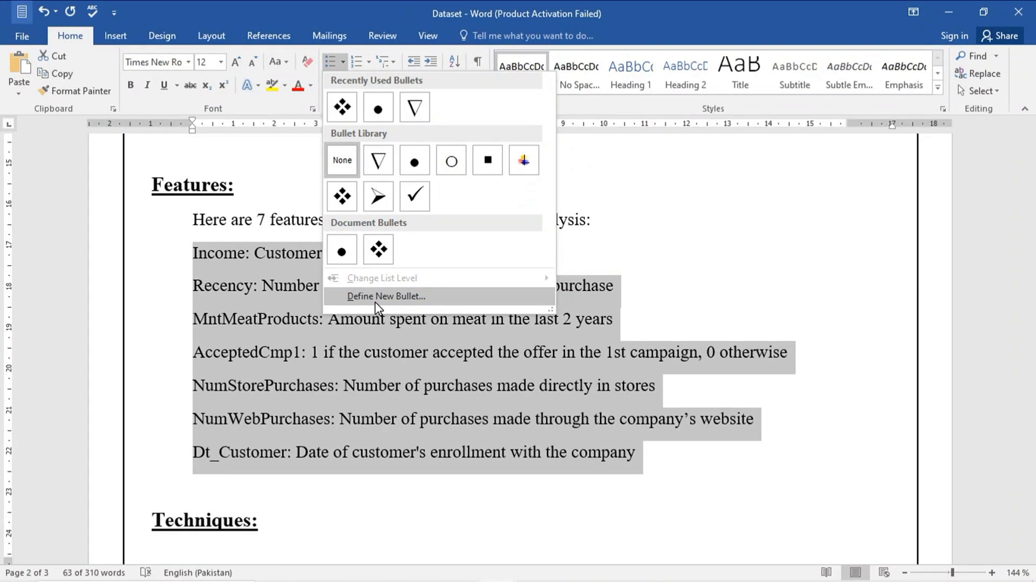
{"action": "left_click", "coordinate": [377, 303]}
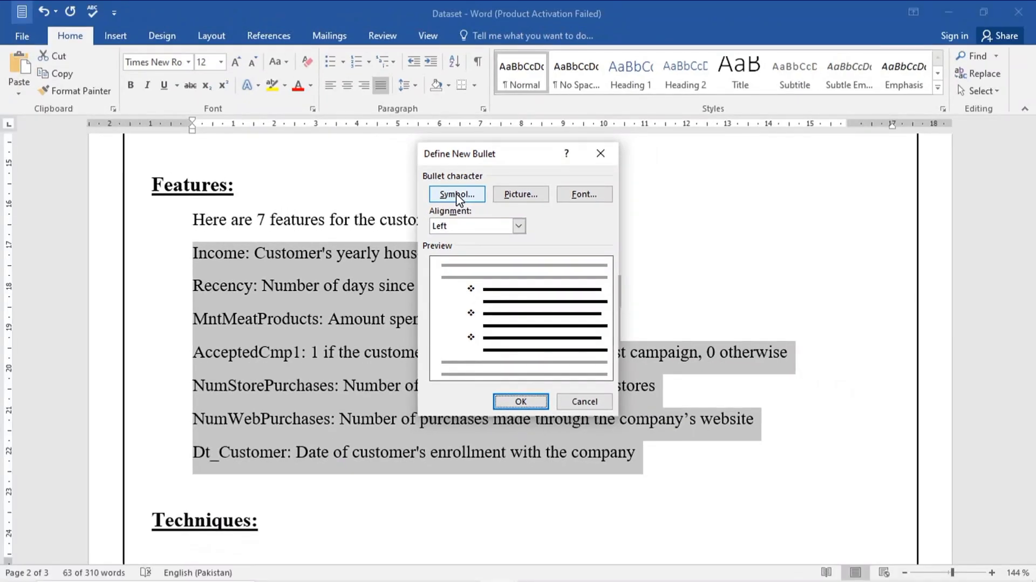
{"action": "left_click", "coordinate": [457, 195]}
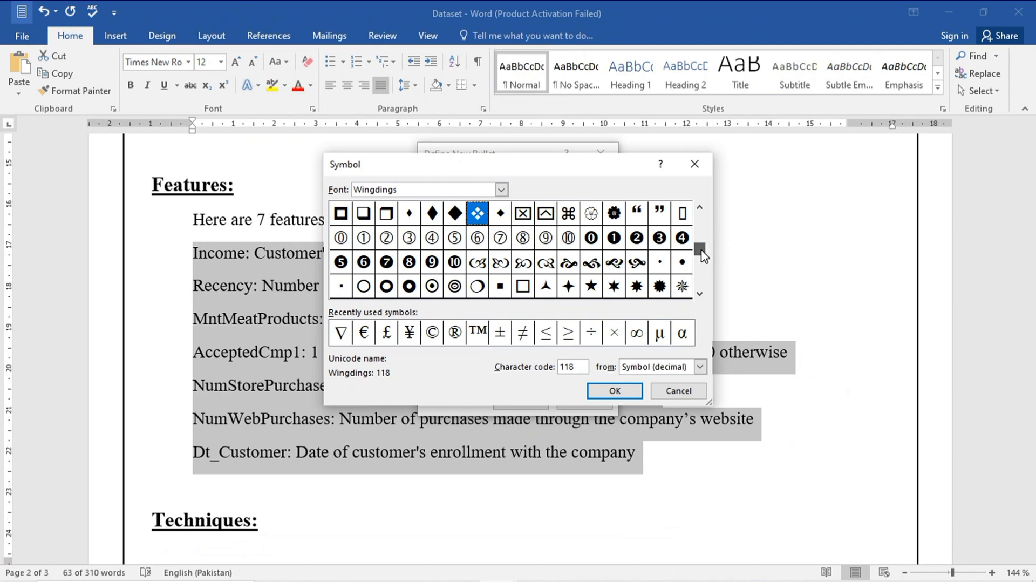
{"action": "scroll", "coordinate": [705, 255], "scroll_direction": "up", "scroll_amount": 1}
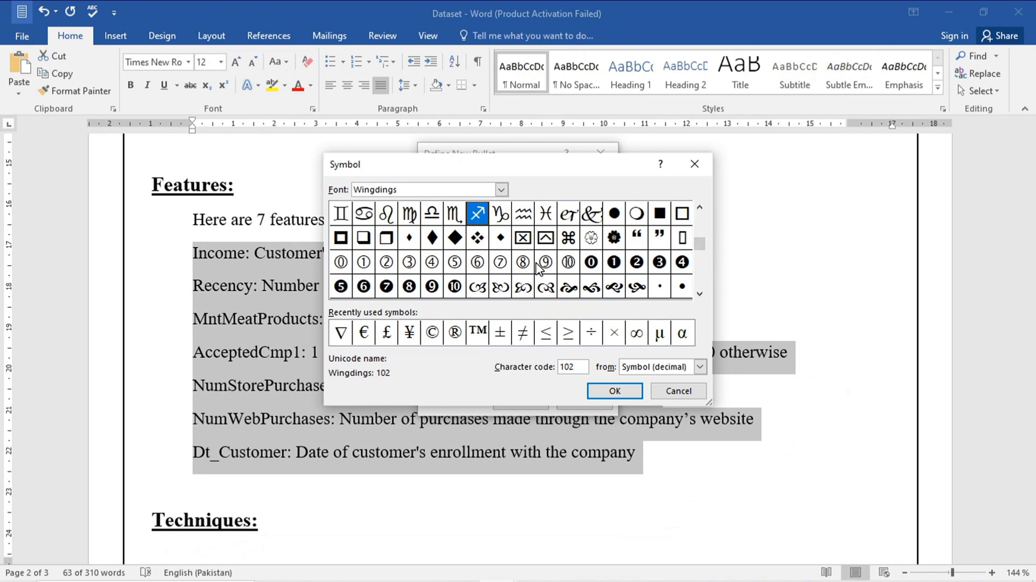
{"action": "left_click", "coordinate": [367, 242]}
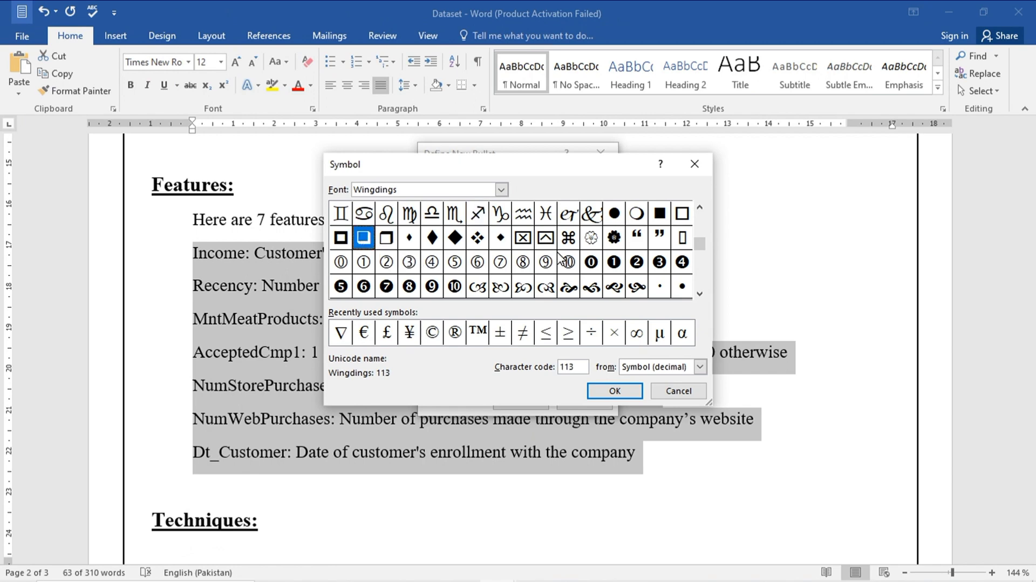
{"action": "left_click", "coordinate": [614, 392]}
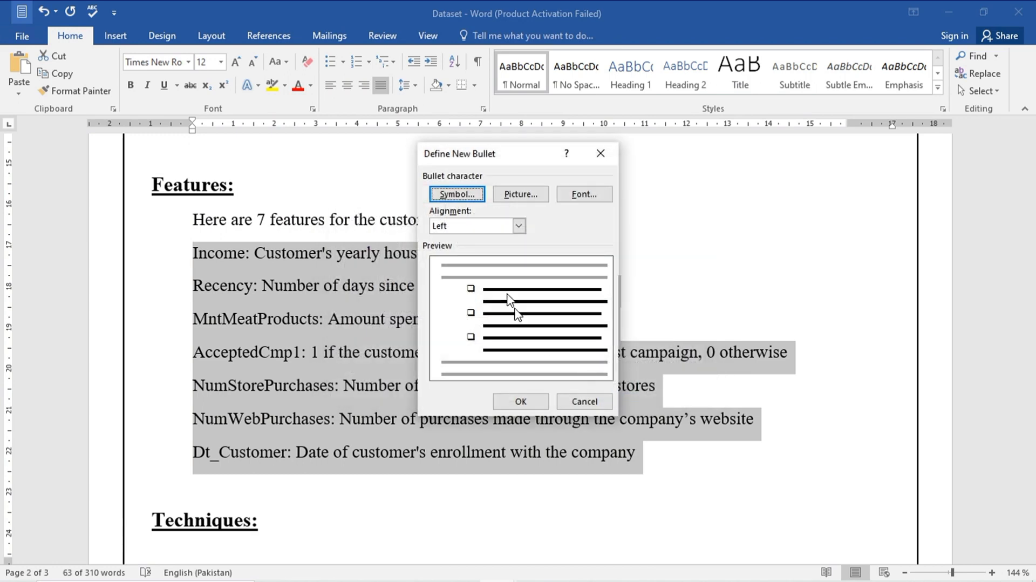
{"action": "left_click", "coordinate": [519, 401]}
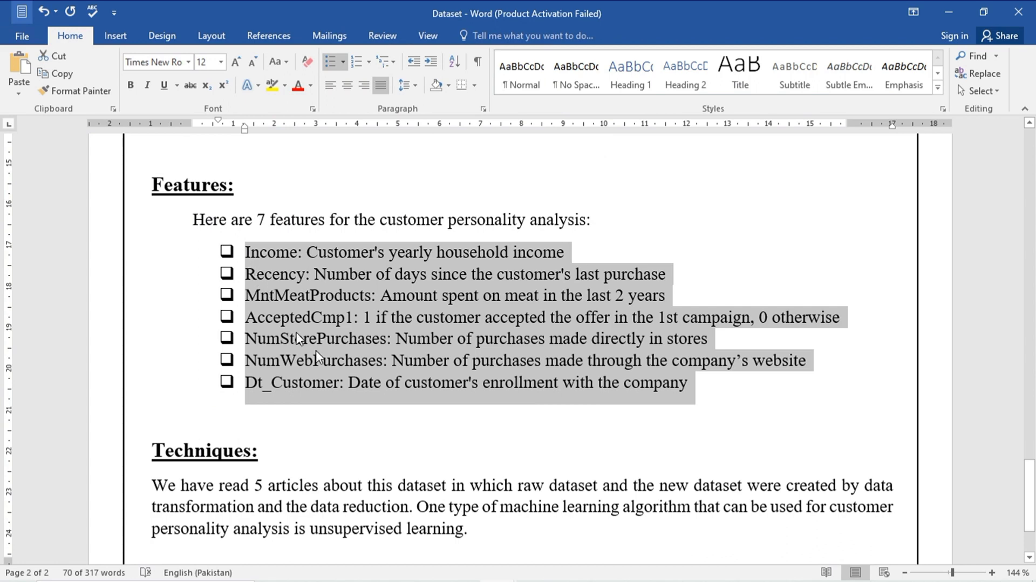
{"action": "left_click", "coordinate": [405, 413]}
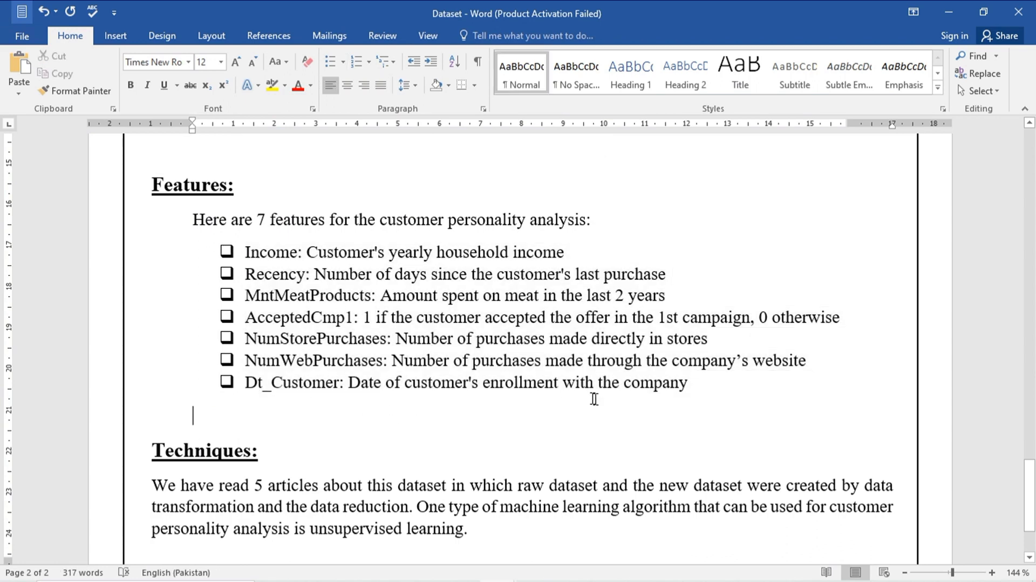
Define a new bullet from the Wingdings circled-dot symbol and apply it to the seven feature lines
{"action": "left_click_drag", "start_coordinate": [595, 402], "coordinate": [242, 251]}
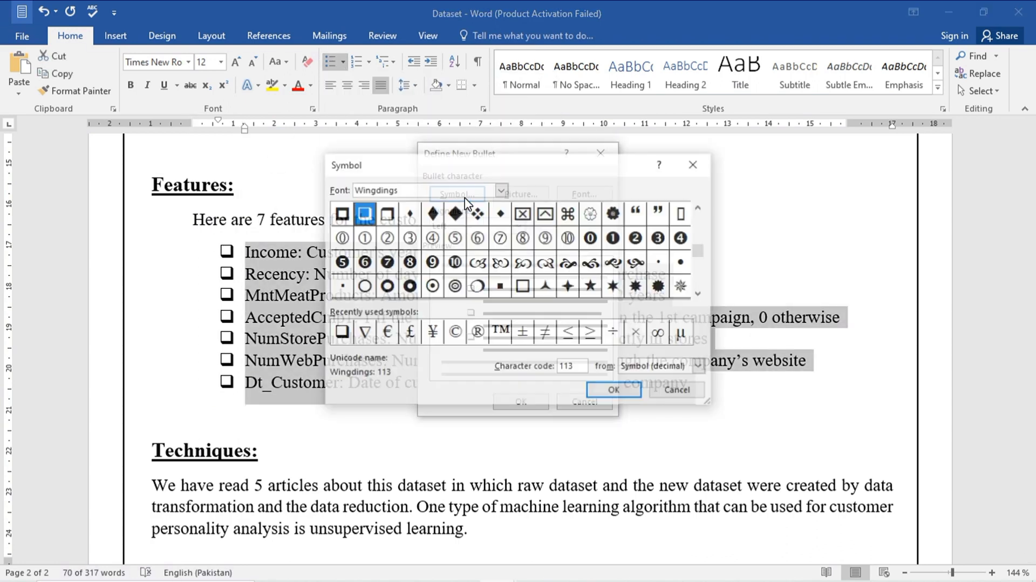
{"action": "double_click", "coordinate": [431, 286]}
{"action": "left_click", "coordinate": [521, 402]}
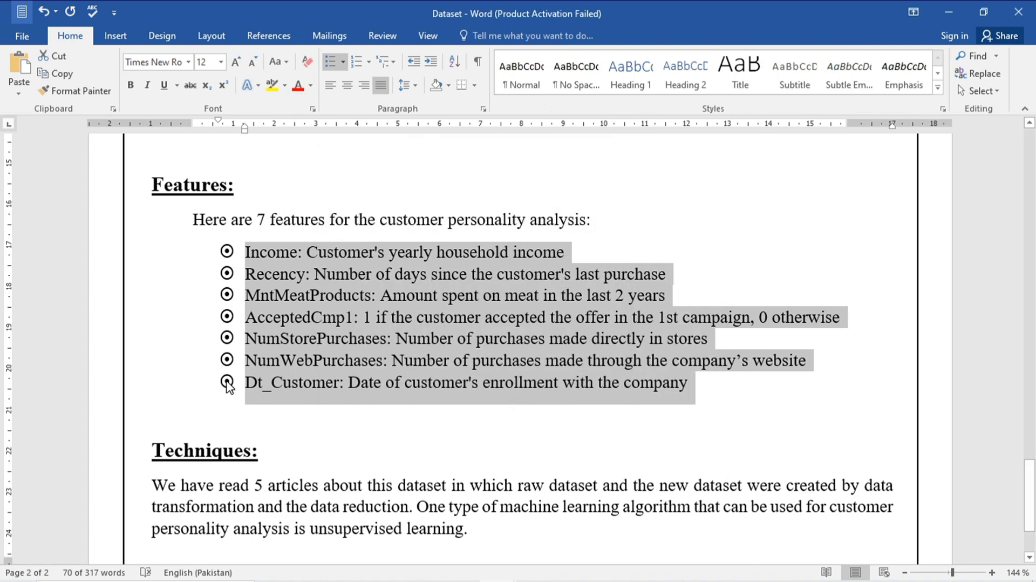
Switch the feature list back to solid round bullets and deselect it
{"action": "left_click", "coordinate": [343, 61]}
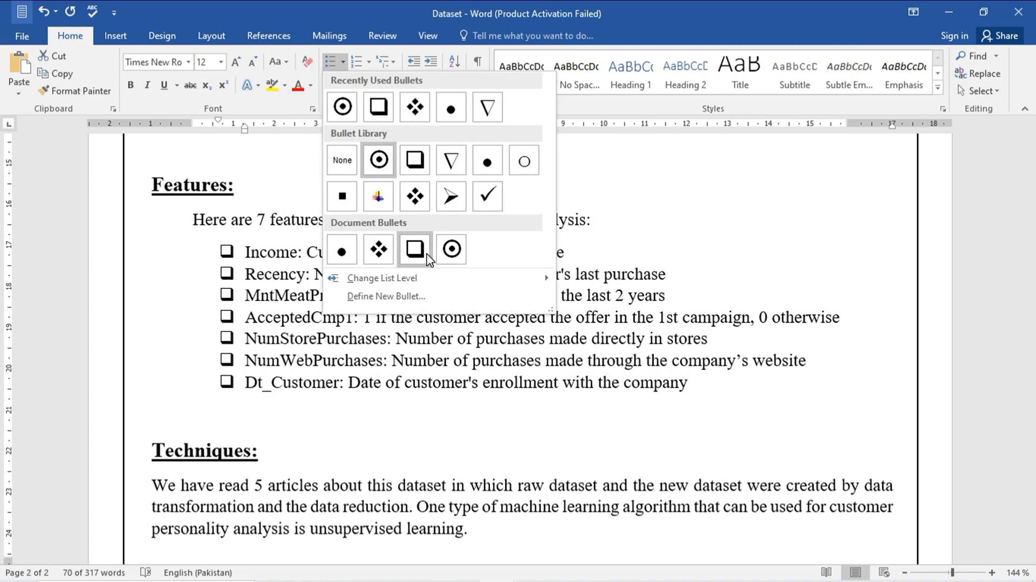
{"action": "left_click", "coordinate": [488, 164]}
{"action": "key", "text": "Right"}
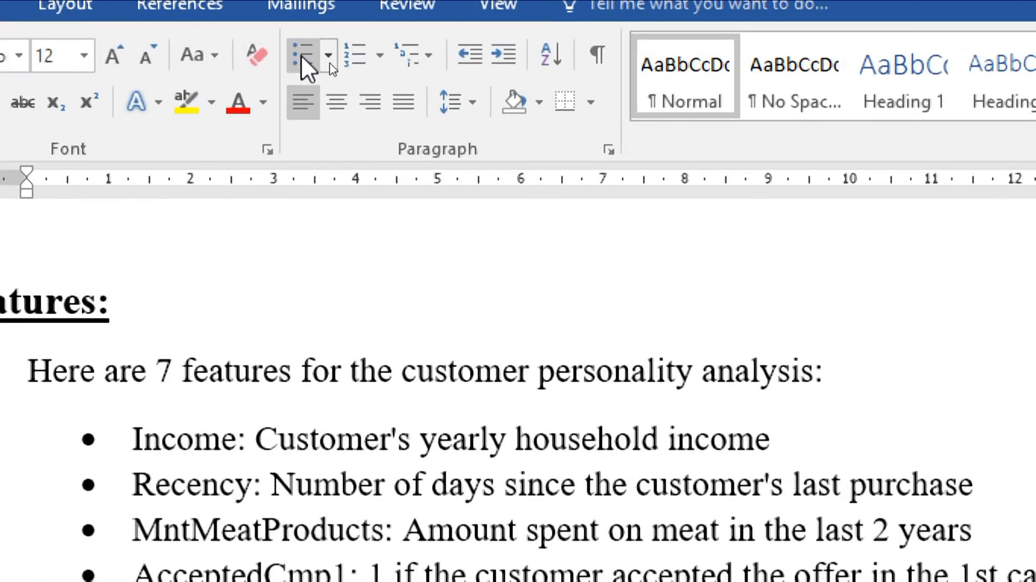
{"action": "left_click", "coordinate": [380, 57]}
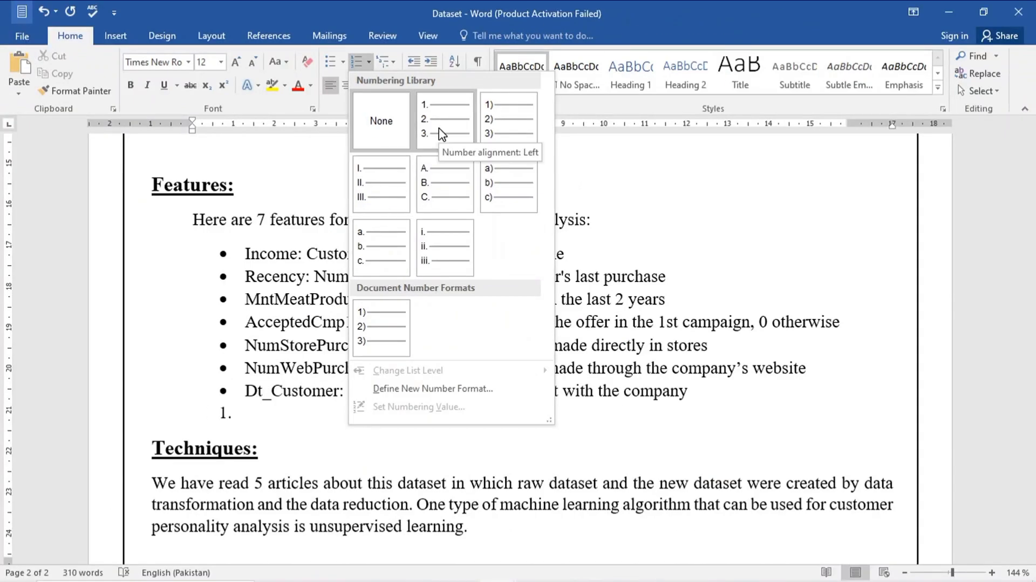
{"action": "left_click", "coordinate": [826, 253]}
{"action": "scroll", "coordinate": [594, 324], "scroll_direction": "up", "scroll_amount": 3}
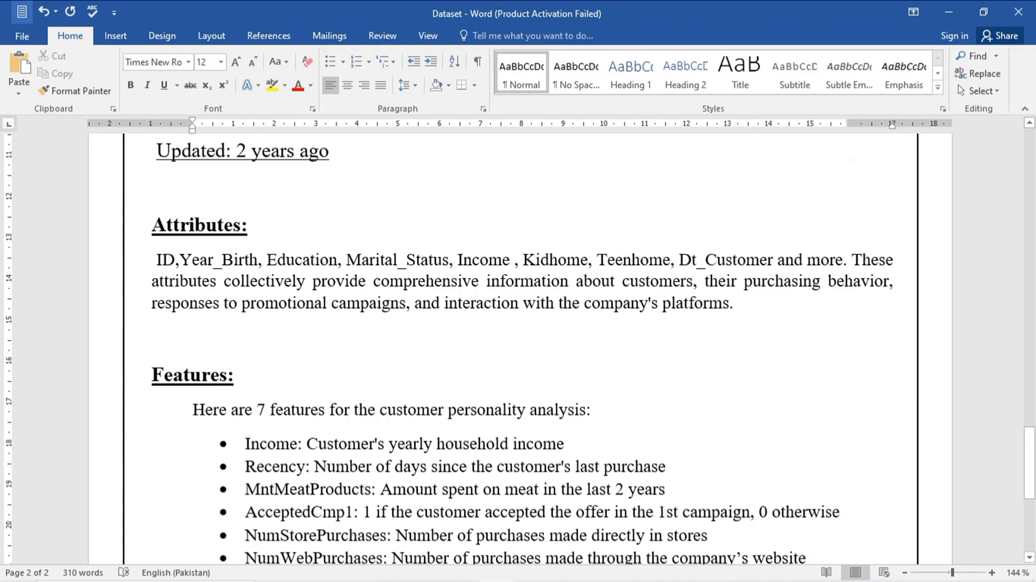
Convert the seven feature lines into a numbered list in the 1., 2., 3. format
{"action": "scroll", "coordinate": [166, 199], "scroll_direction": "down", "scroll_amount": 4}
{"action": "left_click_drag", "start_coordinate": [167, 192], "coordinate": [178, 328]}
{"action": "left_click", "coordinate": [368, 61]}
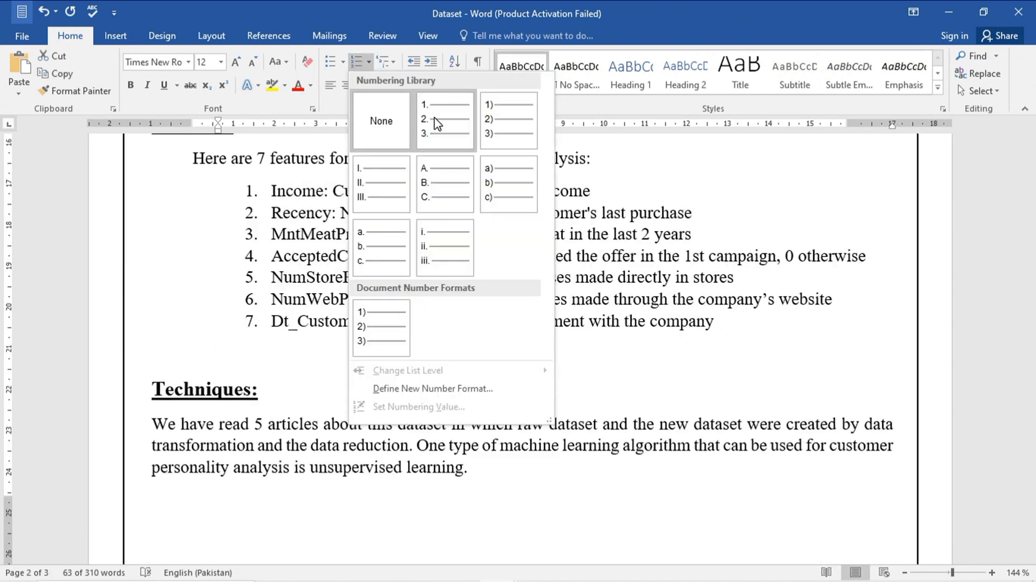
{"action": "left_click", "coordinate": [437, 123]}
Define a new number format for the feature list with the prefix 10 and the 01, 02, 03 number style
{"action": "left_click", "coordinate": [369, 61]}
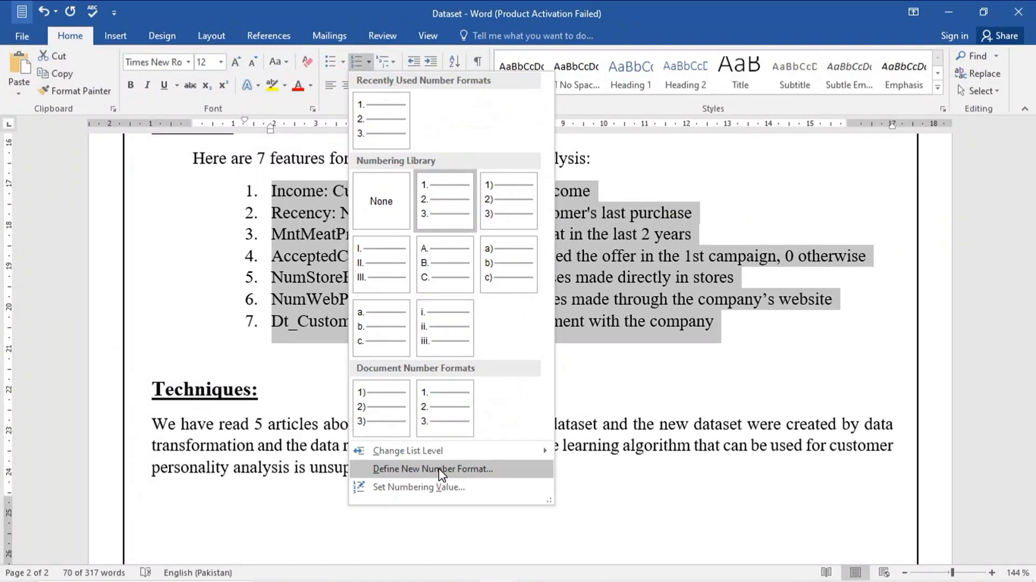
{"action": "left_click", "coordinate": [439, 468]}
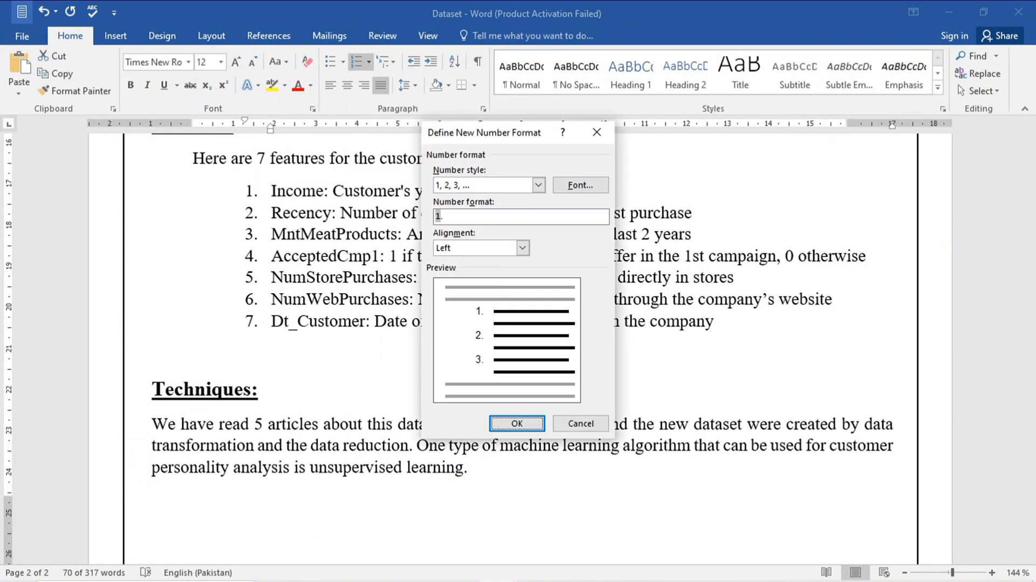
{"action": "type", "text": "10"}
{"action": "left_click", "coordinate": [538, 184]}
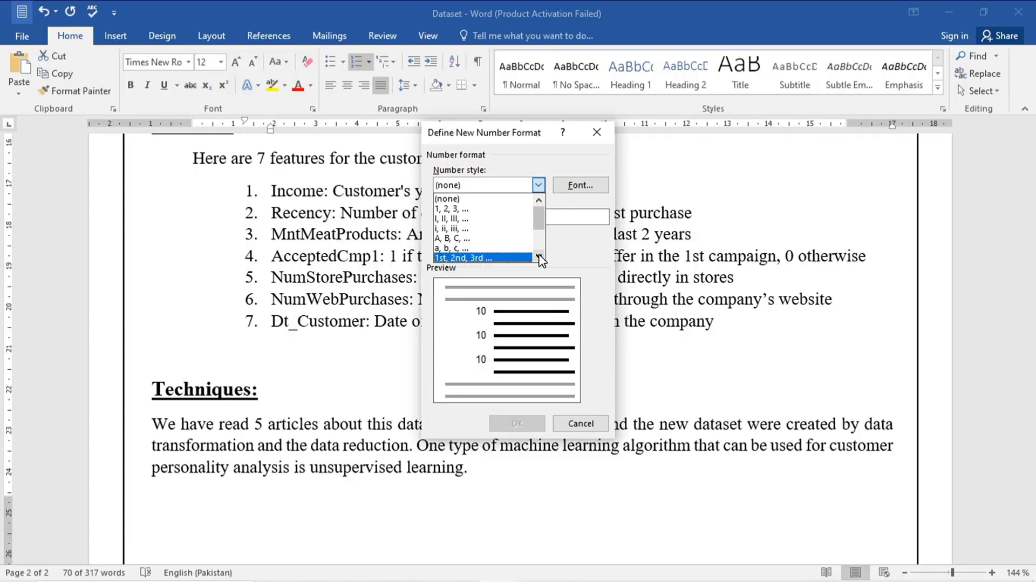
{"action": "left_click", "coordinate": [459, 198]}
{"action": "left_click", "coordinate": [541, 186]}
{"action": "scroll", "coordinate": [468, 261], "scroll_direction": "down", "scroll_amount": 1}
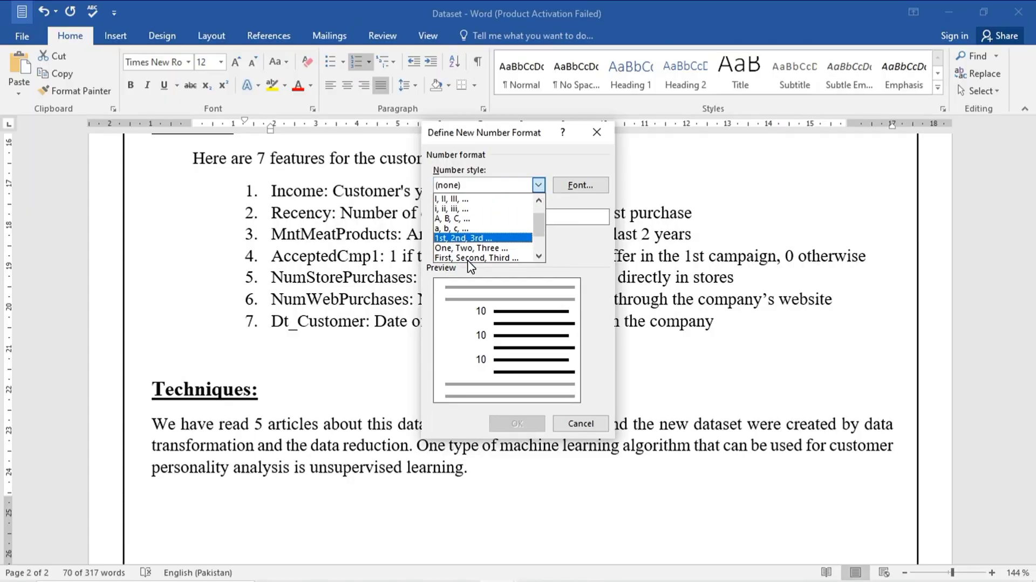
{"action": "scroll", "coordinate": [470, 263], "scroll_direction": "down", "scroll_amount": 2}
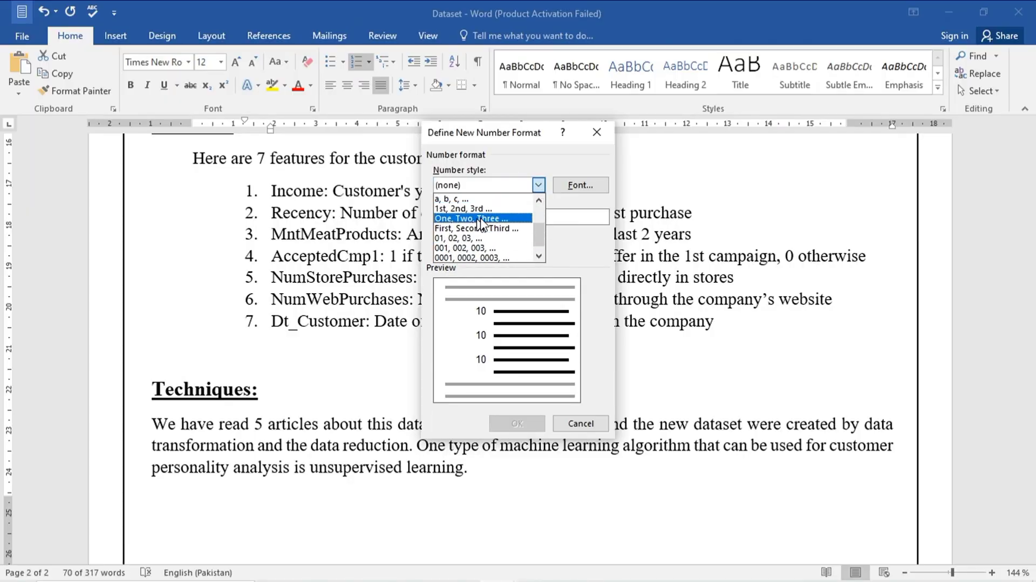
{"action": "left_click", "coordinate": [447, 240]}
{"action": "left_click", "coordinate": [517, 423]}
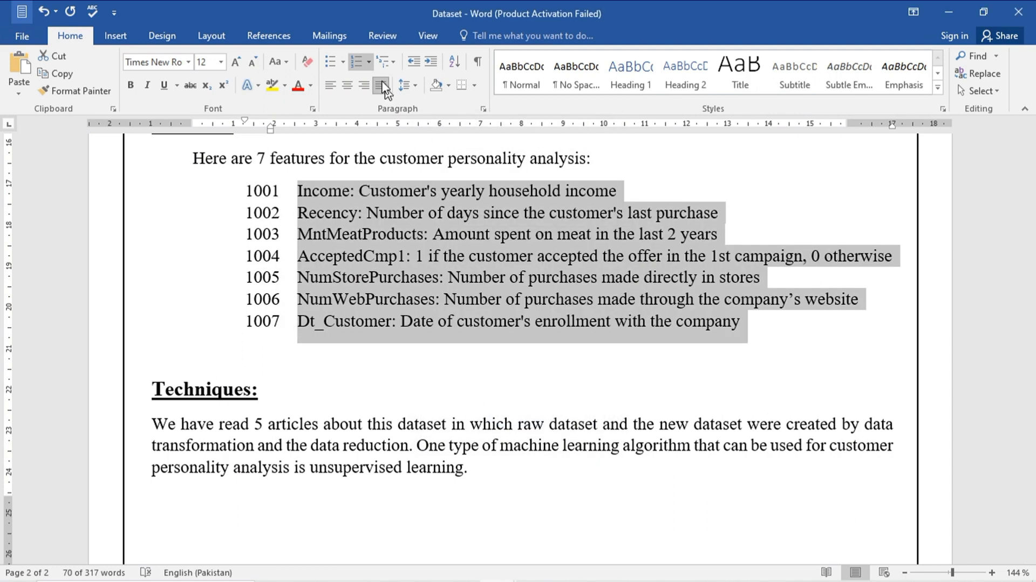
Define another number format for the feature list with the prefix 1 and the 01, 02, 03 number style
{"action": "left_click", "coordinate": [368, 62]}
{"action": "left_click", "coordinate": [488, 472]}
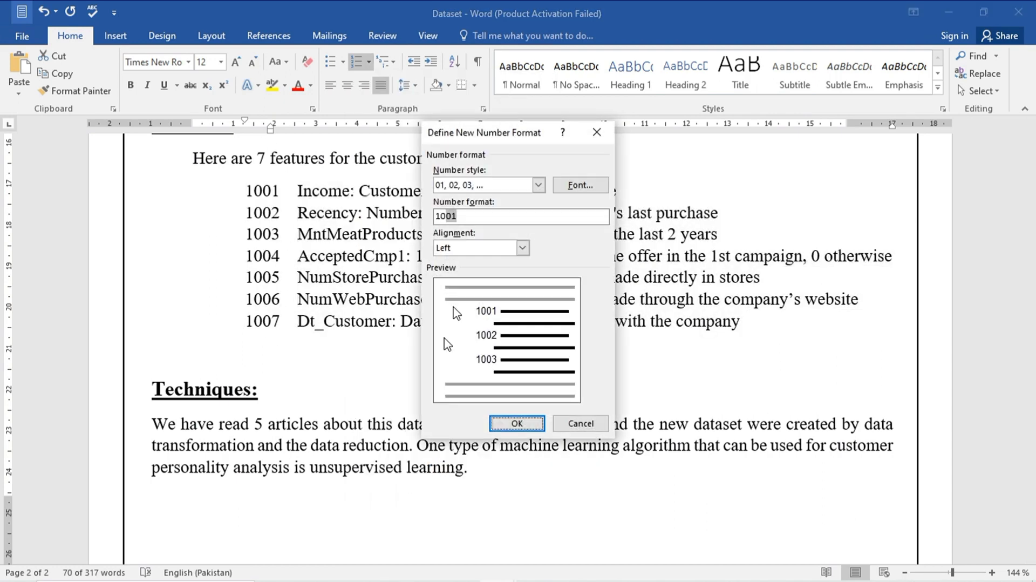
{"action": "scroll", "coordinate": [538, 184], "scroll_direction": "up", "scroll_amount": 3}
{"action": "left_click", "coordinate": [538, 184]}
{"action": "scroll", "coordinate": [489, 232], "scroll_direction": "down", "scroll_amount": 2}
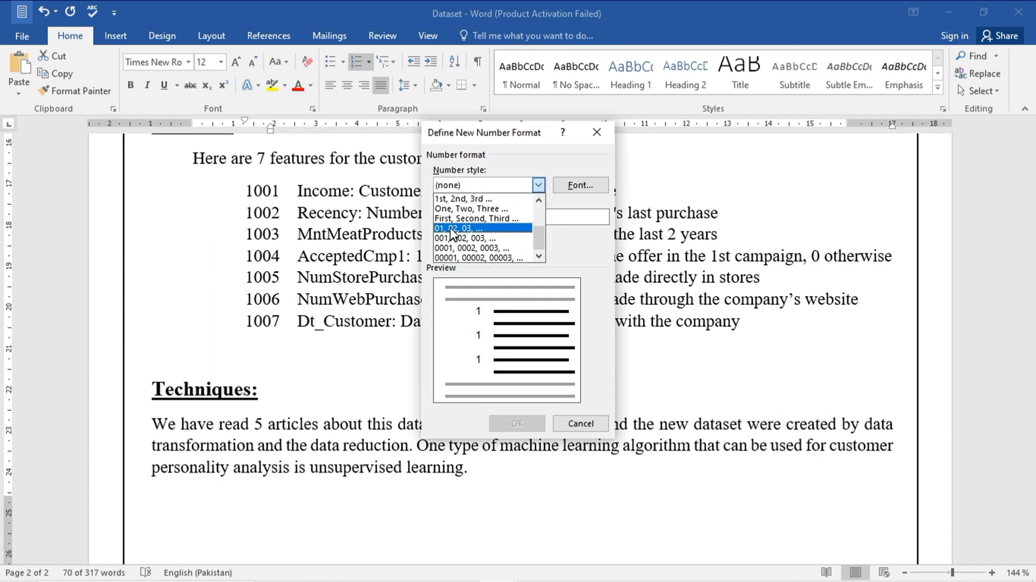
{"action": "left_click", "coordinate": [454, 230]}
{"action": "left_click", "coordinate": [527, 423]}
Set the feature list's numbering value to start a new list at 06
{"action": "left_click", "coordinate": [368, 62]}
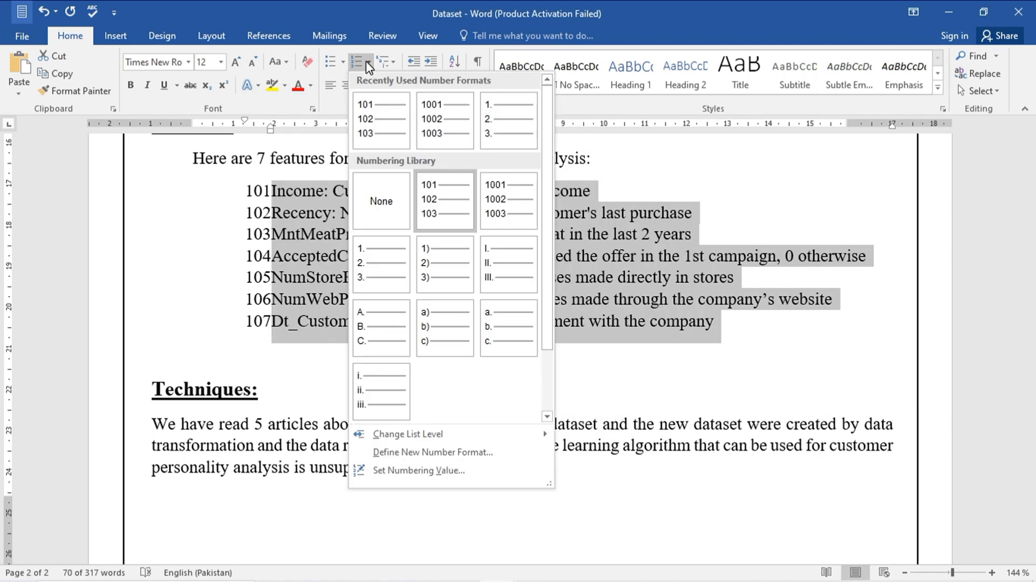
{"action": "left_click", "coordinate": [397, 472]}
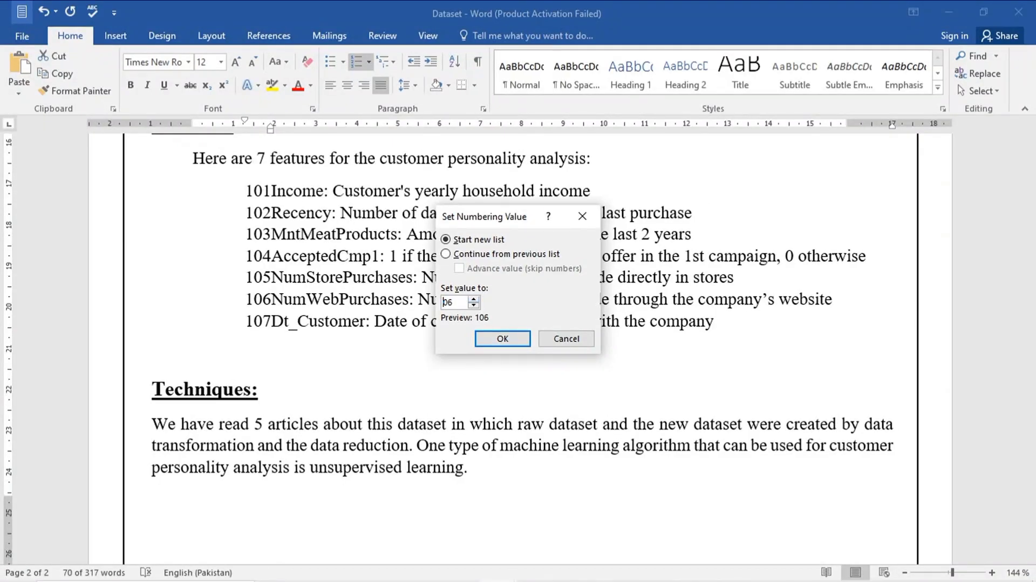
{"action": "left_click", "coordinate": [504, 339]}
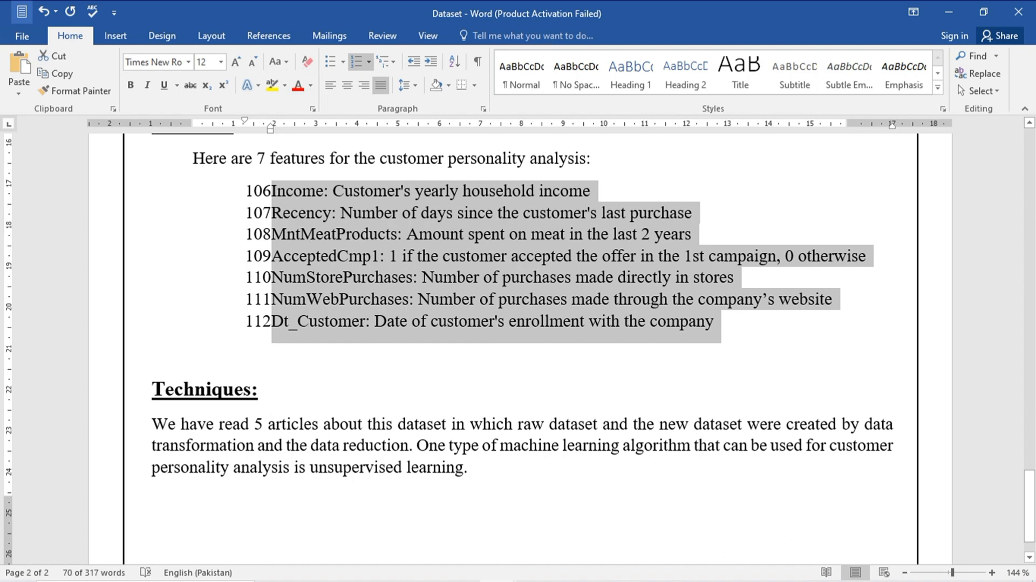
Remove the numbering from the seven feature lines, from Income to Dt_Customer
{"action": "left_click", "coordinate": [193, 354]}
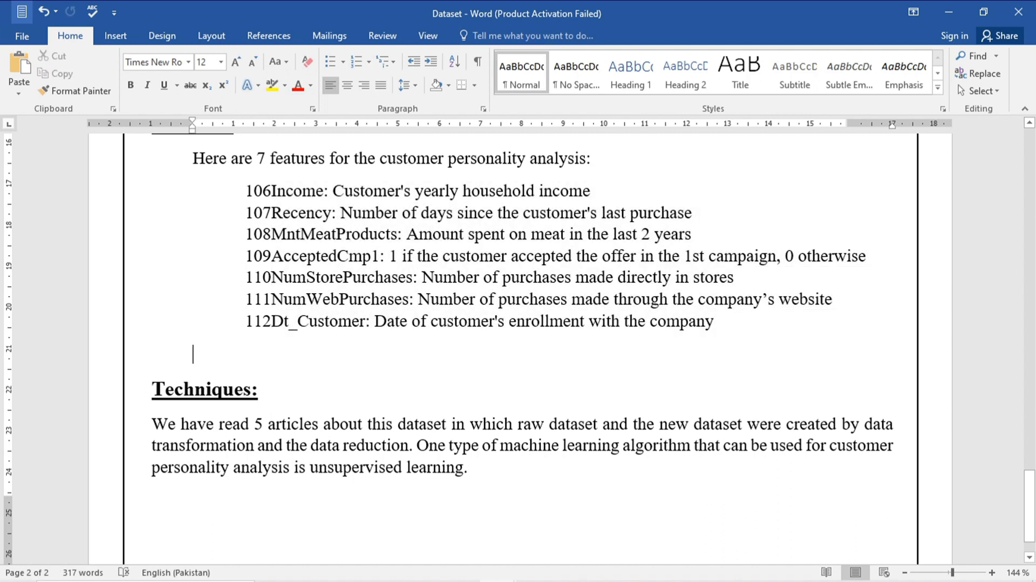
{"action": "left_click_drag", "start_coordinate": [271, 191], "coordinate": [679, 325]}
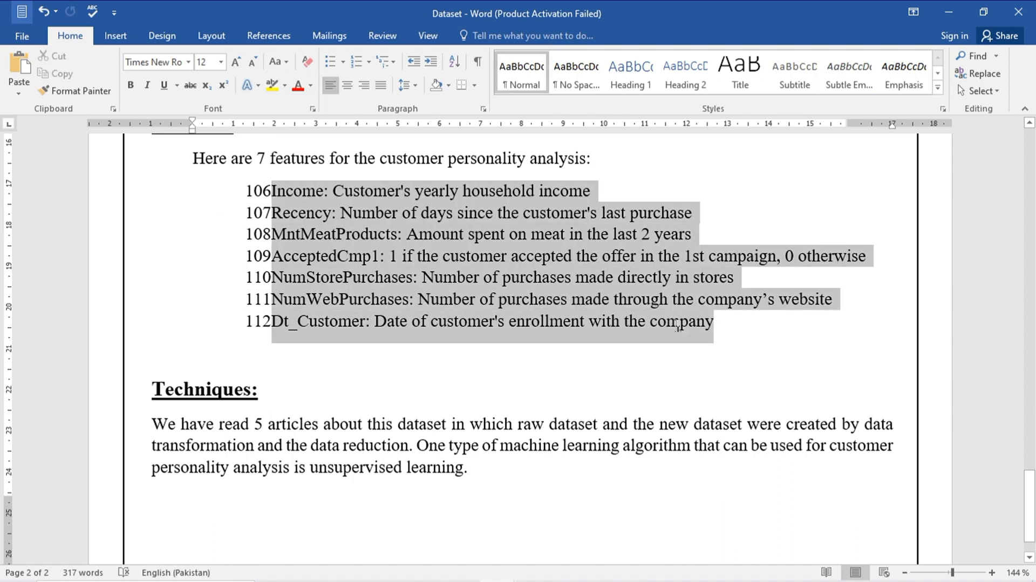
{"action": "left_click", "coordinate": [356, 61]}
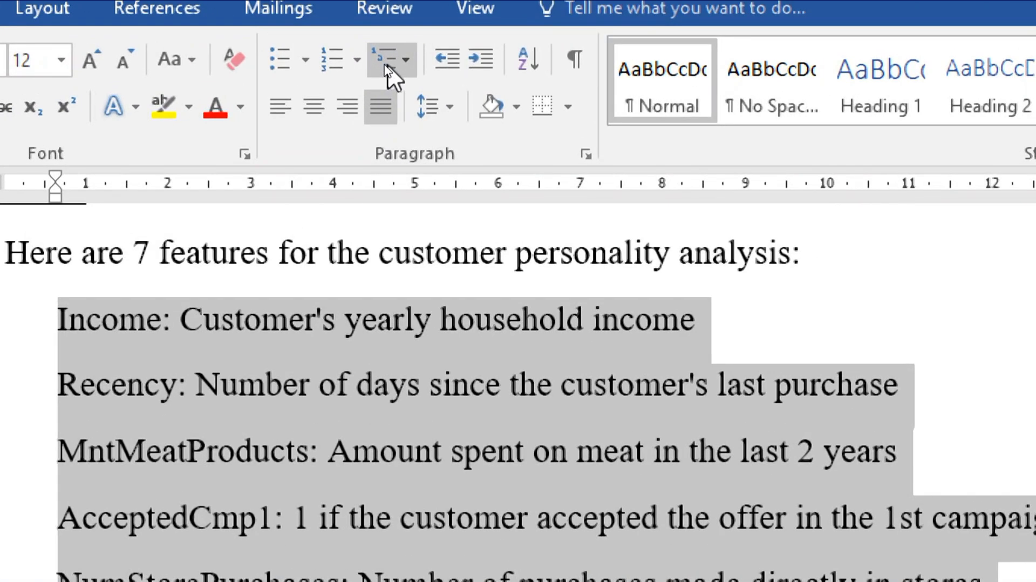
Apply the 1., 1.1., 1.1.1. multilevel list format to the seven feature lines
{"action": "left_click", "coordinate": [411, 58]}
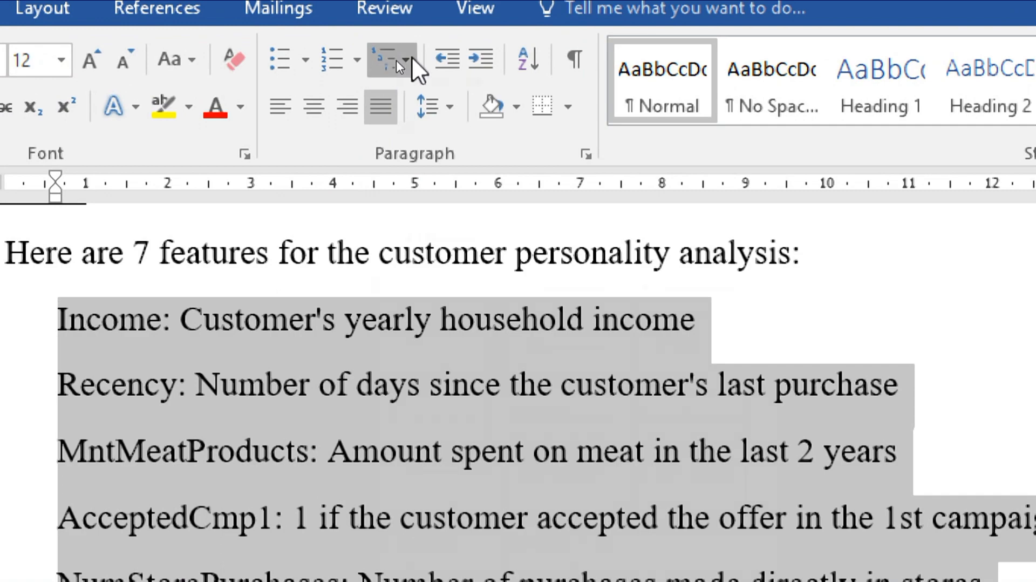
{"action": "mouse_move", "coordinate": [590, 417]}
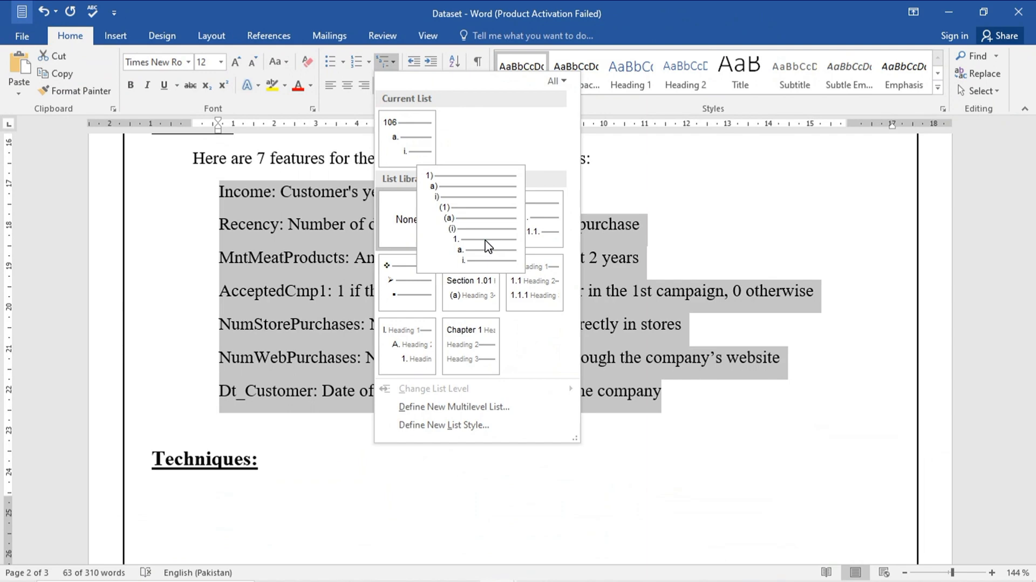
{"action": "mouse_move", "coordinate": [520, 231]}
{"action": "mouse_move", "coordinate": [522, 288]}
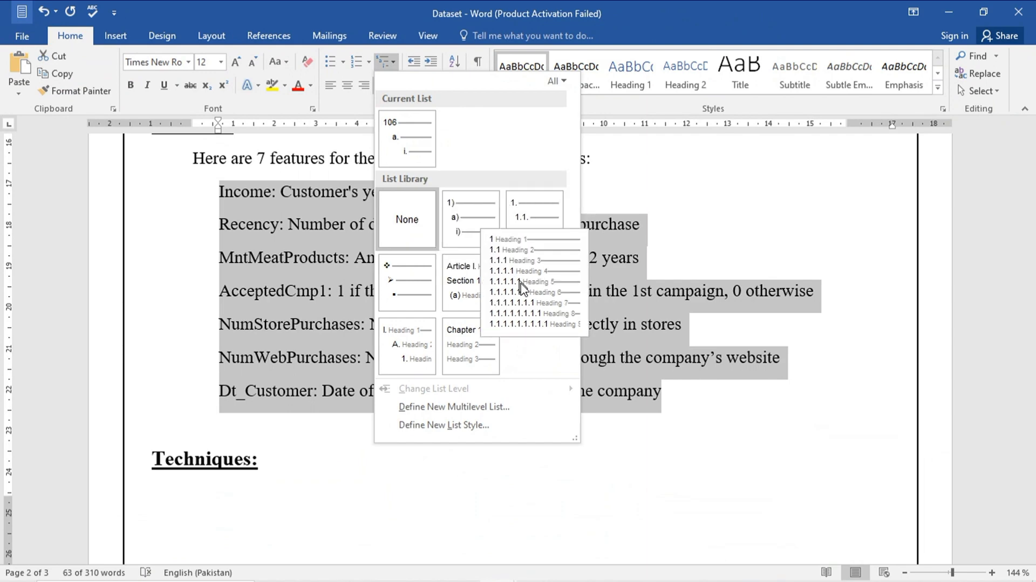
{"action": "mouse_move", "coordinate": [482, 295]}
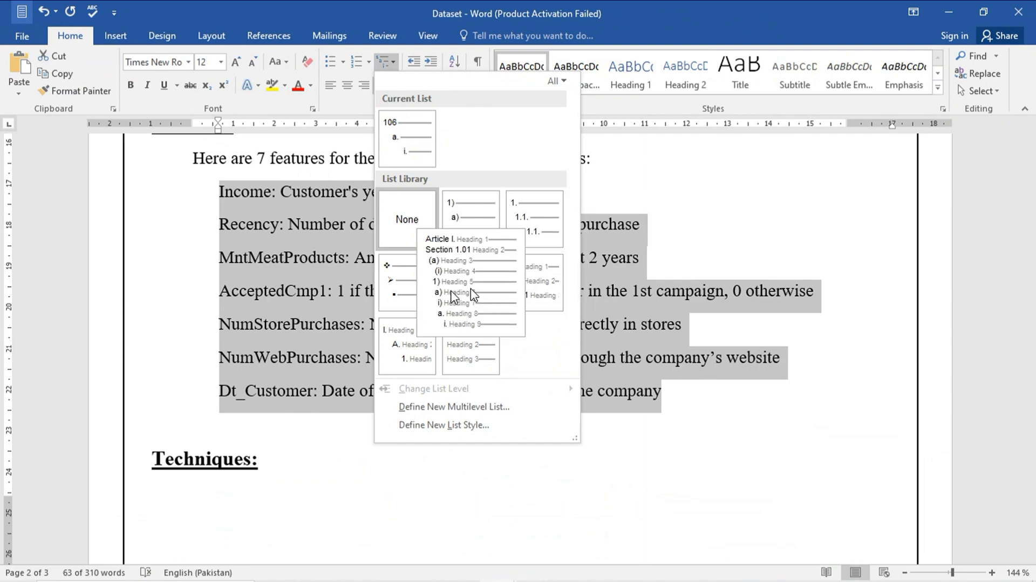
{"action": "mouse_move", "coordinate": [420, 300]}
{"action": "mouse_move", "coordinate": [407, 341]}
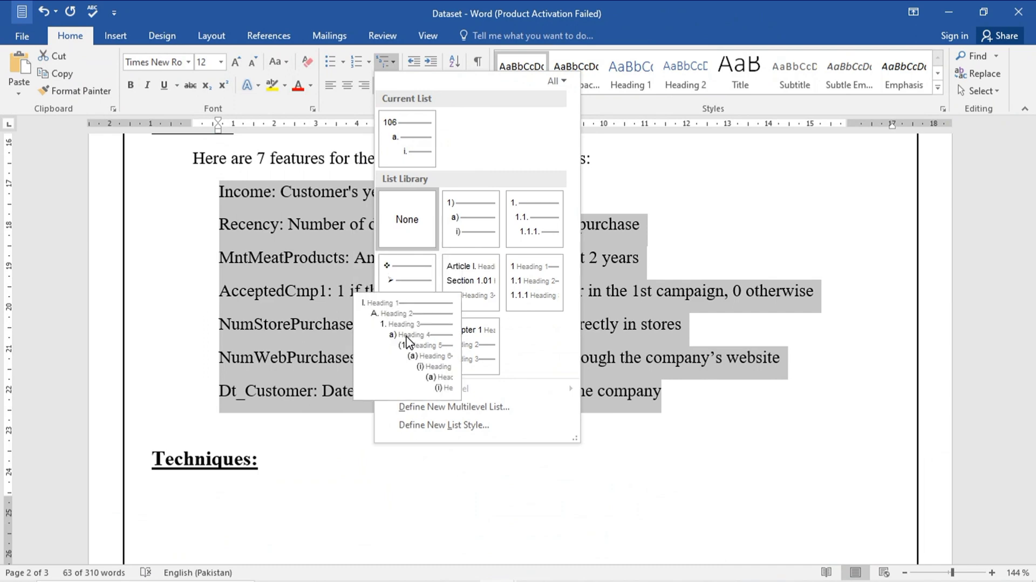
{"action": "mouse_move", "coordinate": [471, 345]}
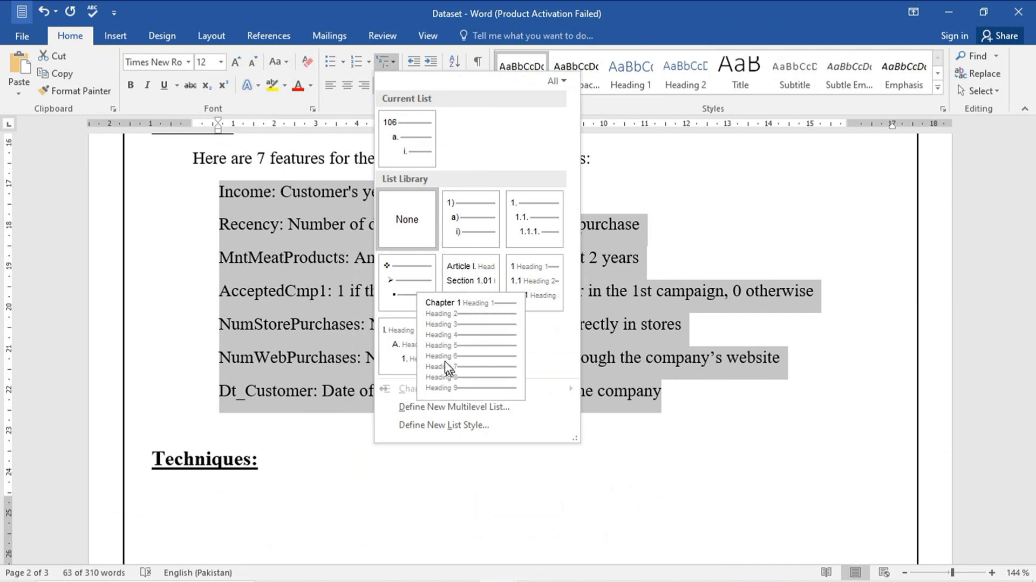
{"action": "left_click", "coordinate": [540, 229]}
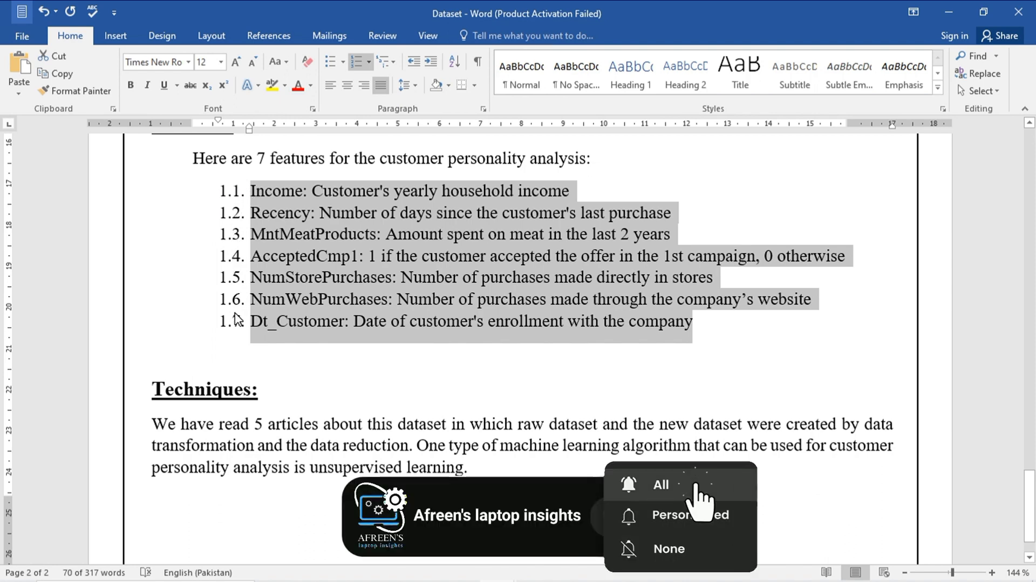
Define a new multilevel list for the feature lines with the double-arrow bullet (⇒) as the level 2 number style
{"action": "left_click", "coordinate": [397, 64]}
{"action": "mouse_move", "coordinate": [449, 475]}
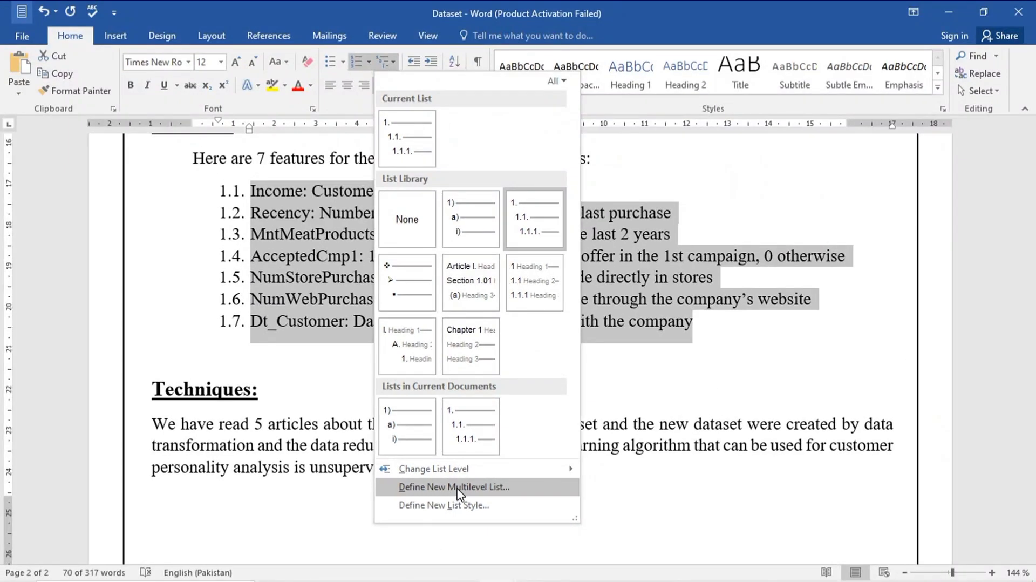
{"action": "left_click", "coordinate": [458, 485]}
{"action": "left_click", "coordinate": [506, 348]}
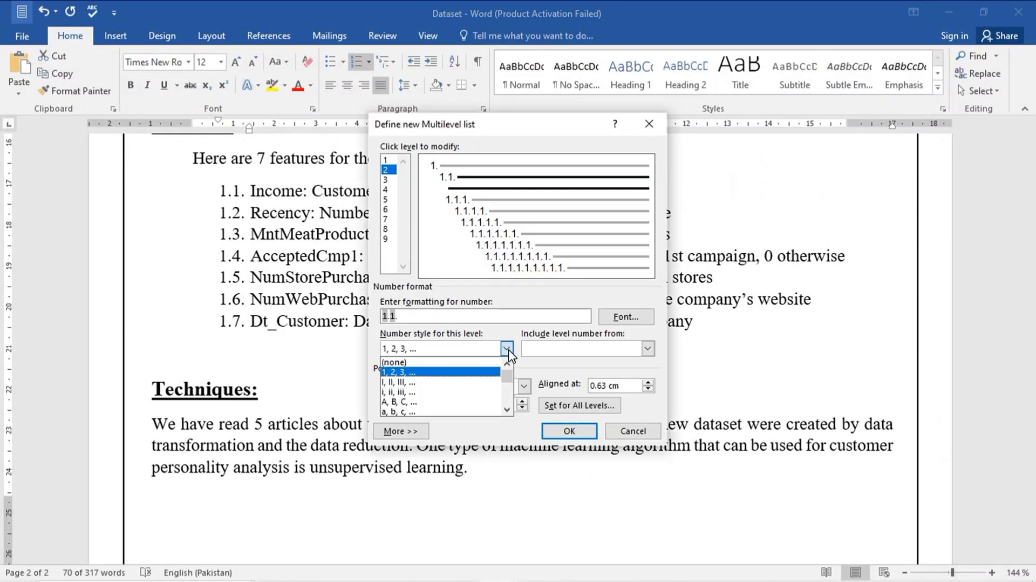
{"action": "scroll", "coordinate": [431, 394], "scroll_direction": "down", "scroll_amount": 6}
{"action": "left_click", "coordinate": [402, 397]}
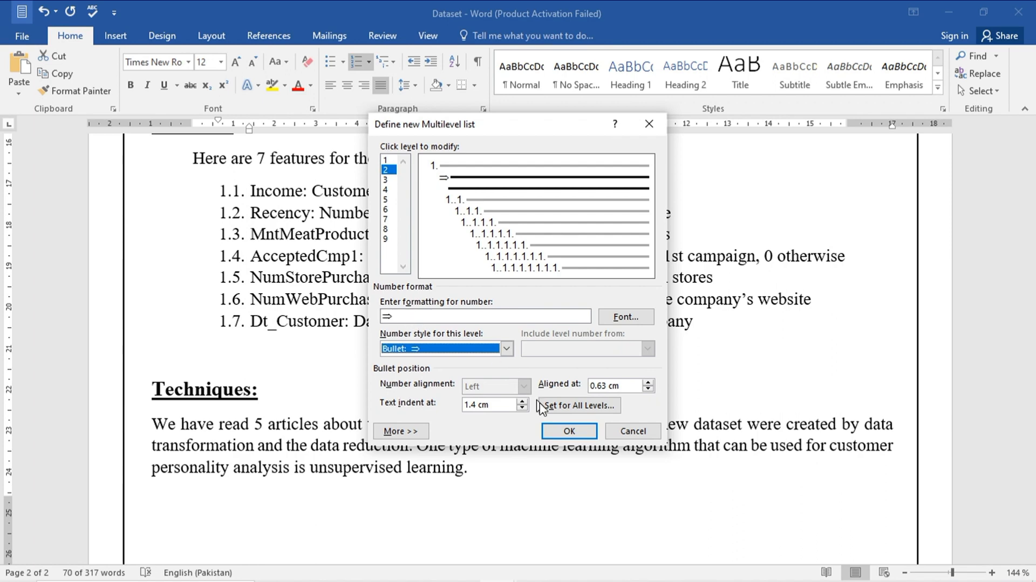
{"action": "left_click", "coordinate": [569, 431]}
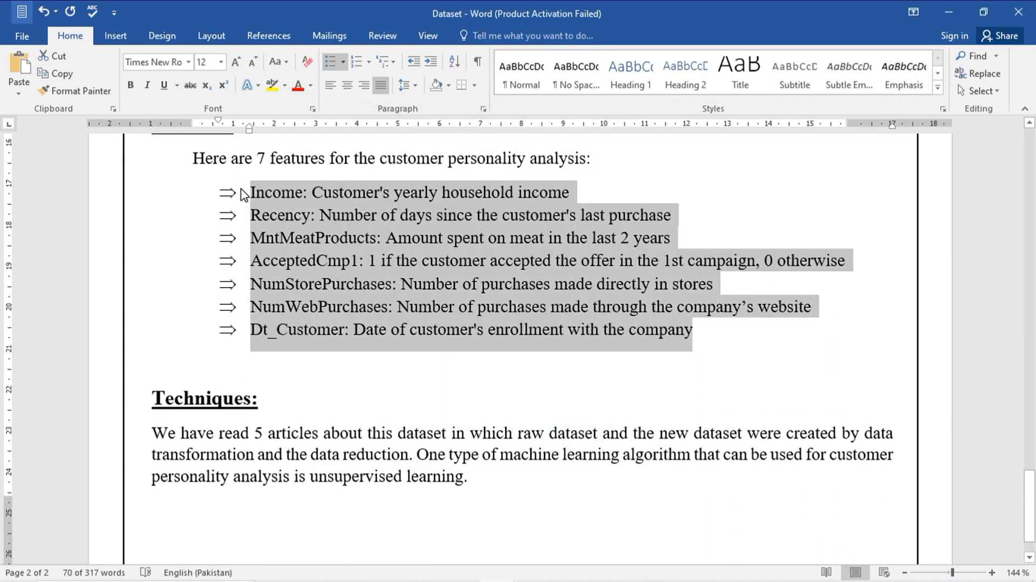
Change the feature list's bullets to solid round ones for all seven lines
{"action": "left_click", "coordinate": [340, 348]}
{"action": "scroll", "coordinate": [342, 344], "scroll_direction": "down", "scroll_amount": 1}
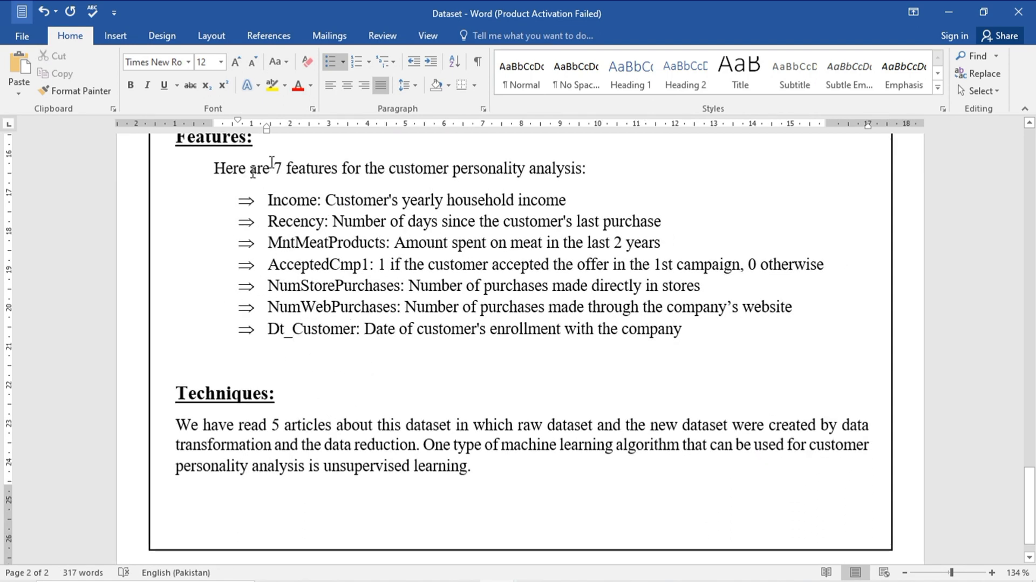
{"action": "left_click_drag", "start_coordinate": [267, 200], "coordinate": [684, 330]}
{"action": "left_click", "coordinate": [344, 62]}
{"action": "left_click", "coordinate": [342, 105]}
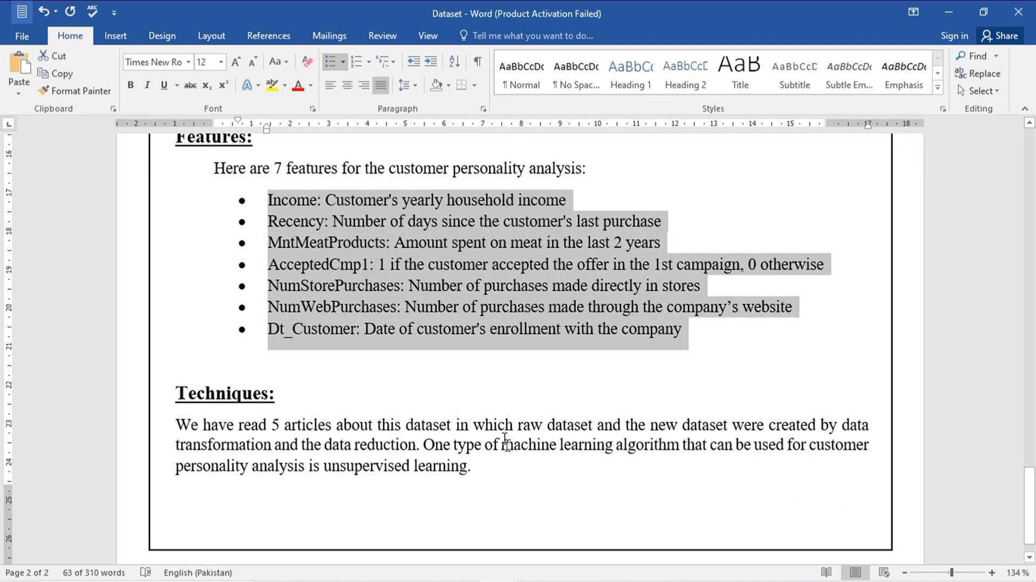